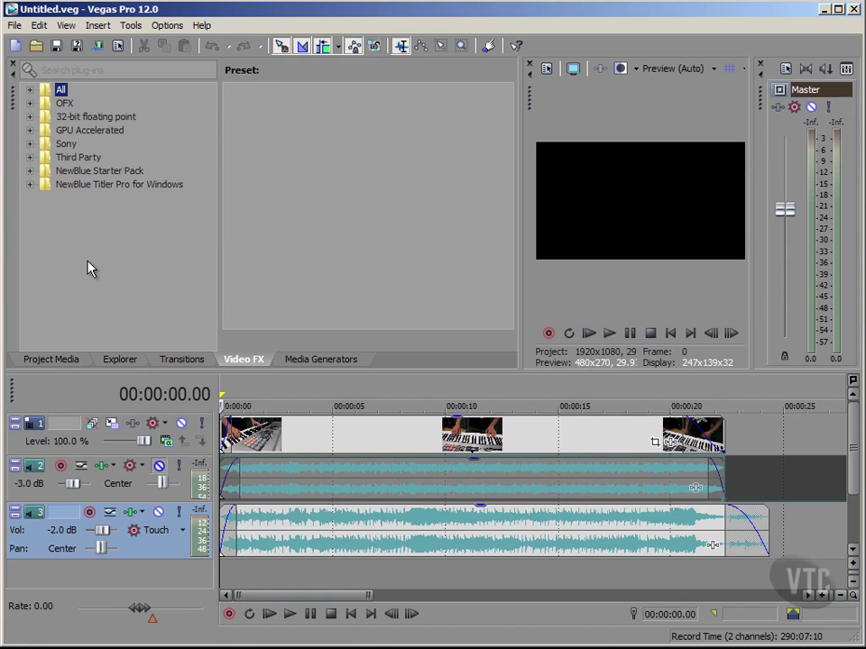
- Open the Media Manager and expand the Audio tag category
{"action": "left_click", "coordinate": [67, 26]}
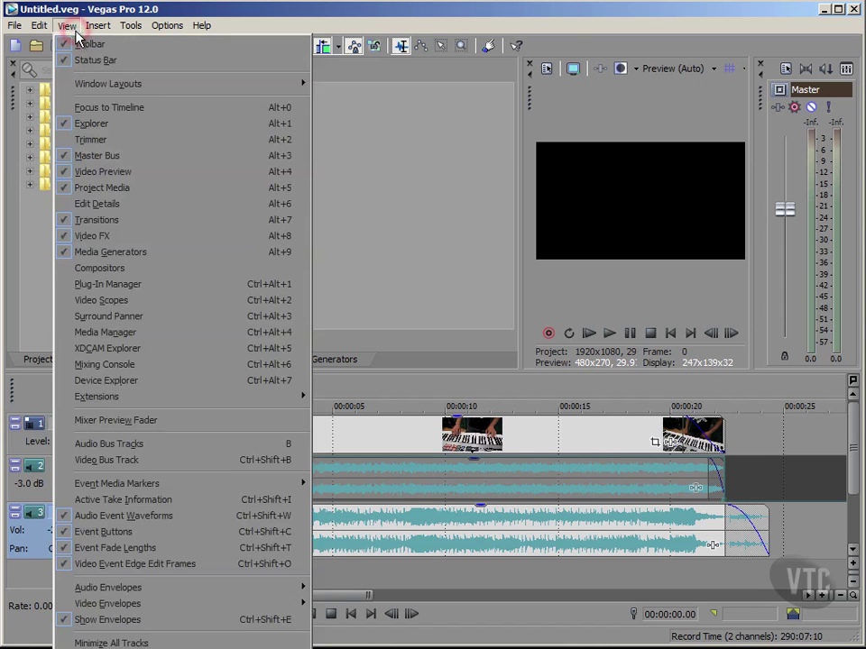
{"action": "left_click", "coordinate": [127, 336]}
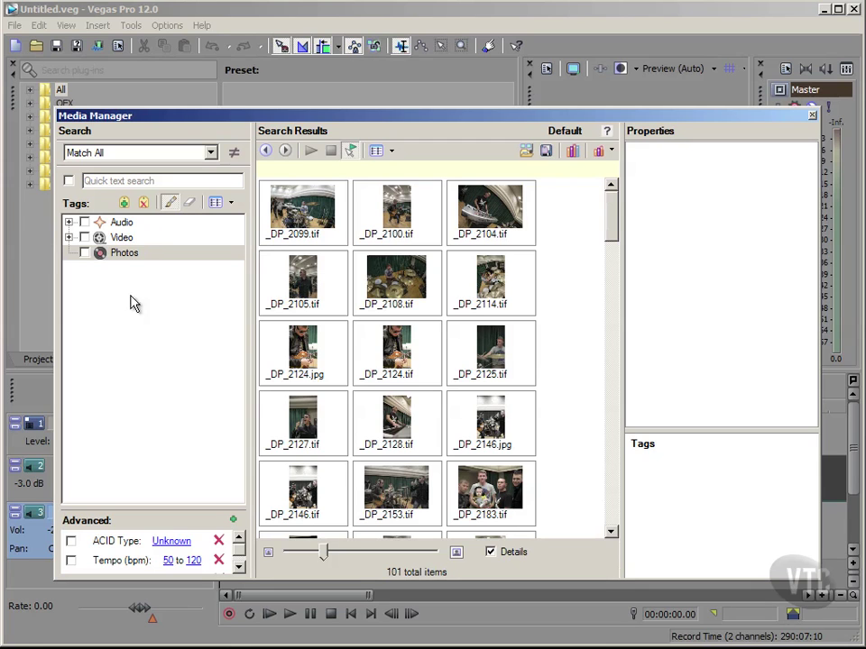
{"action": "left_click", "coordinate": [132, 225]}
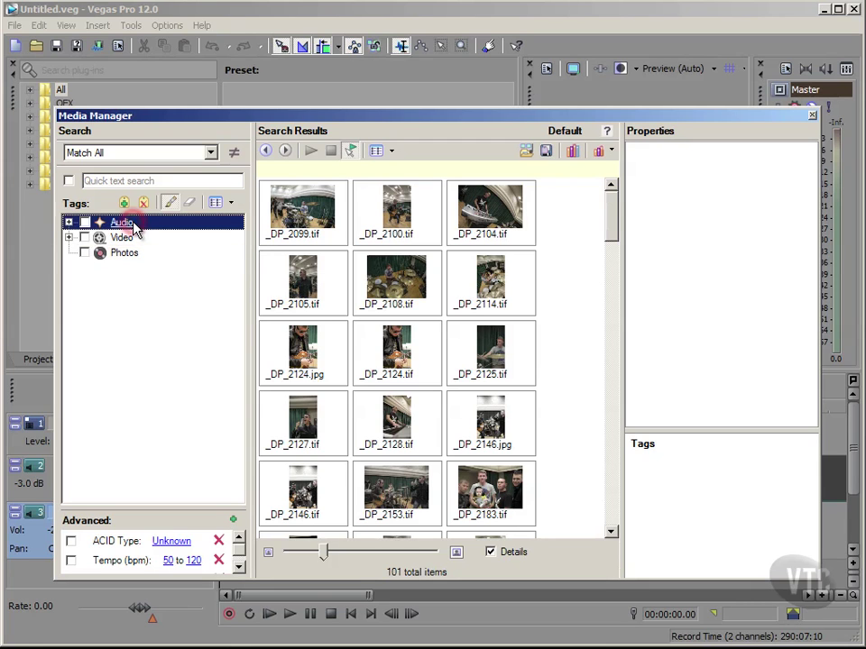
{"action": "left_click", "coordinate": [68, 222]}
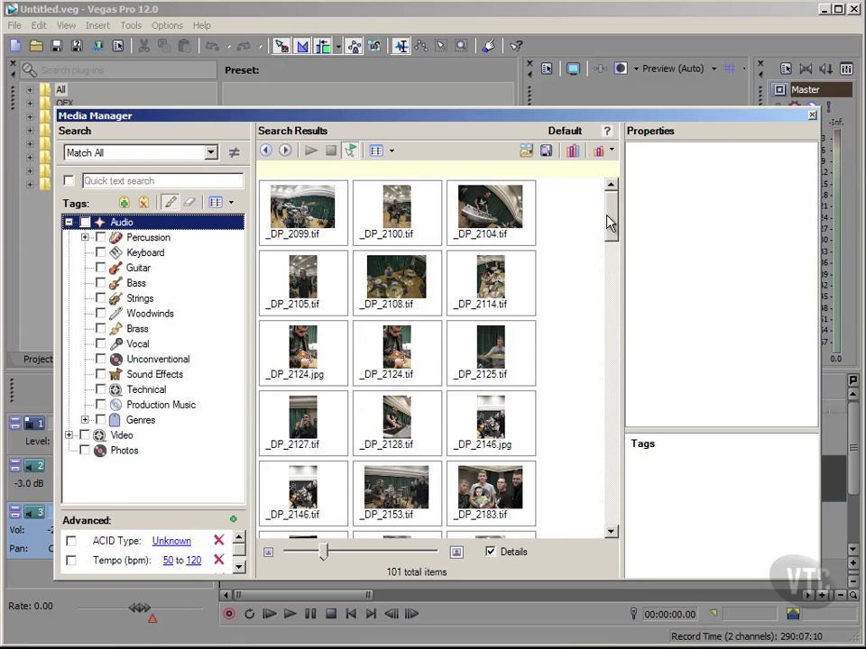
- Select Guitar 1.aif in the media library, filter the library by the Guitar tag, and clear the filter
{"action": "left_click_drag", "start_coordinate": [610, 224], "coordinate": [618, 364]}
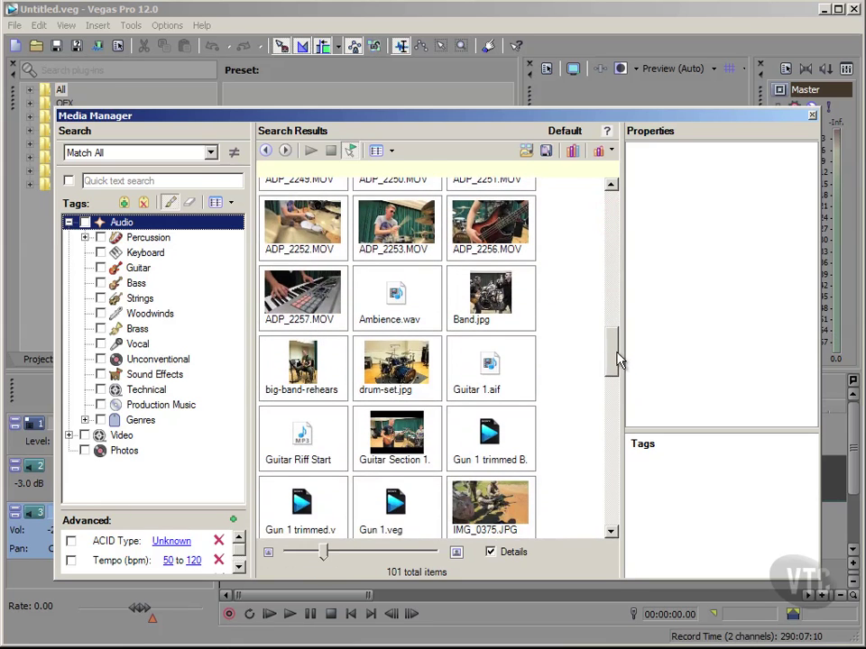
{"action": "left_click", "coordinate": [491, 371]}
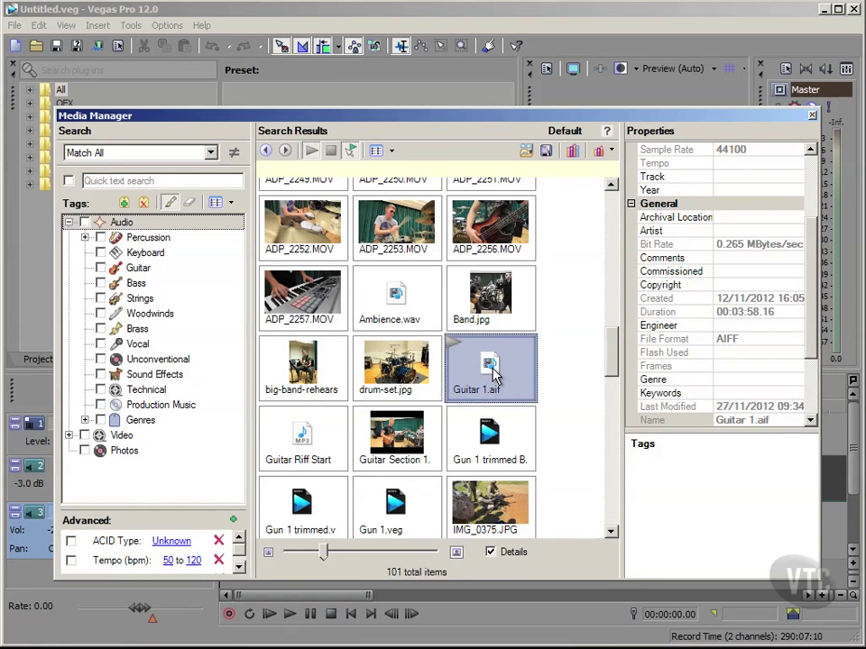
{"action": "left_click", "coordinate": [101, 269]}
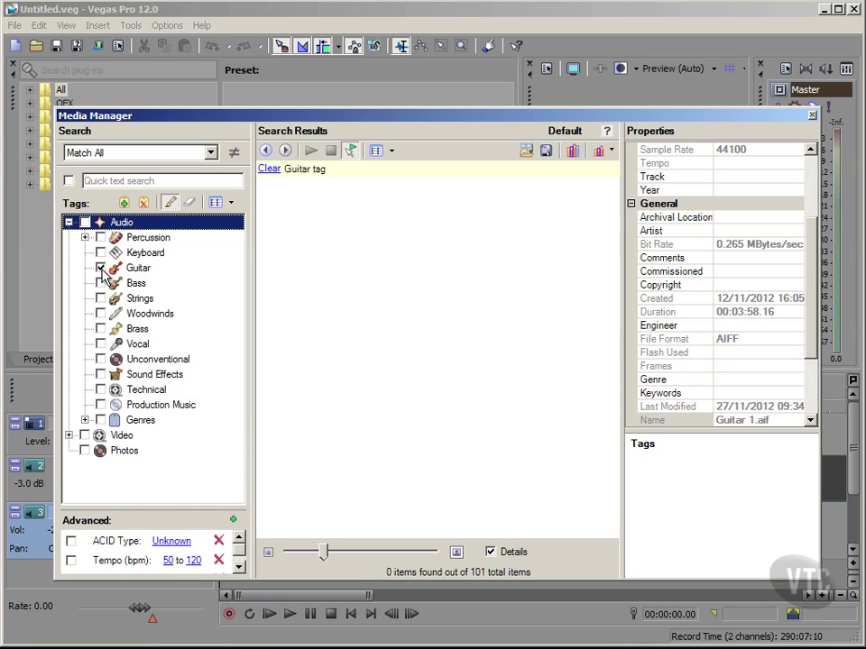
{"action": "left_click", "coordinate": [101, 267]}
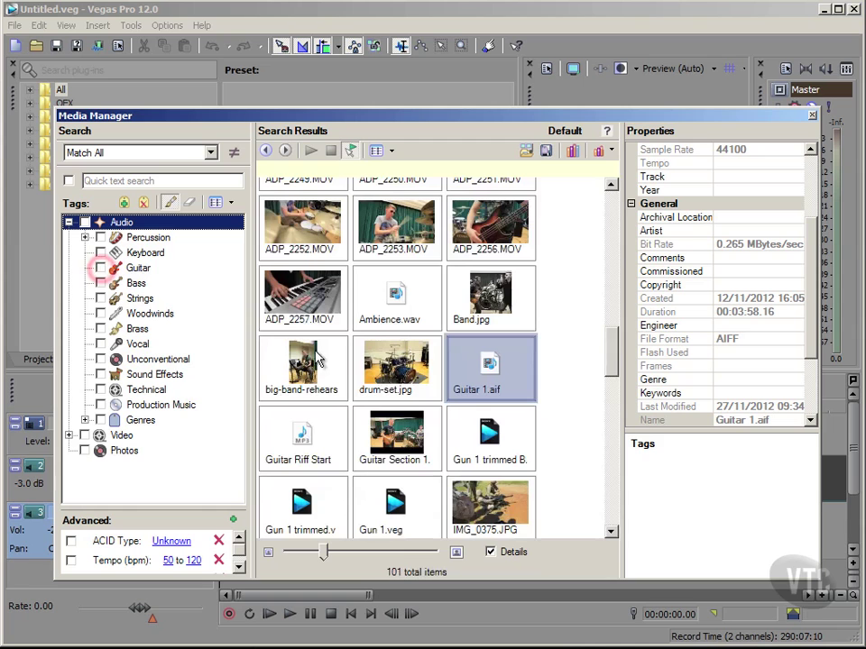
- Apply the Guitar tag to Guitar 1.aif and check it by briefly filtering the library on that tag
{"action": "right_click", "coordinate": [468, 363]}
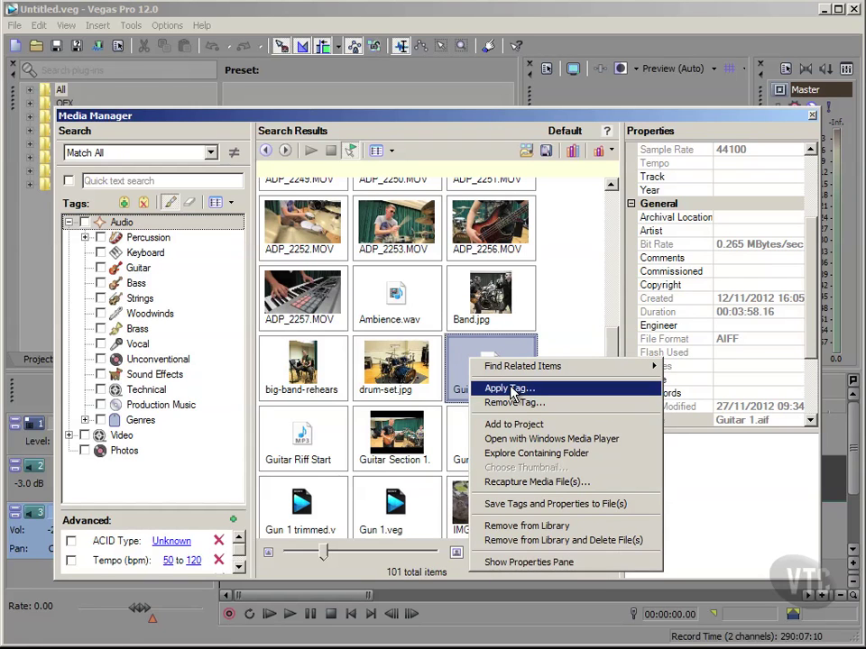
{"action": "left_click", "coordinate": [510, 388]}
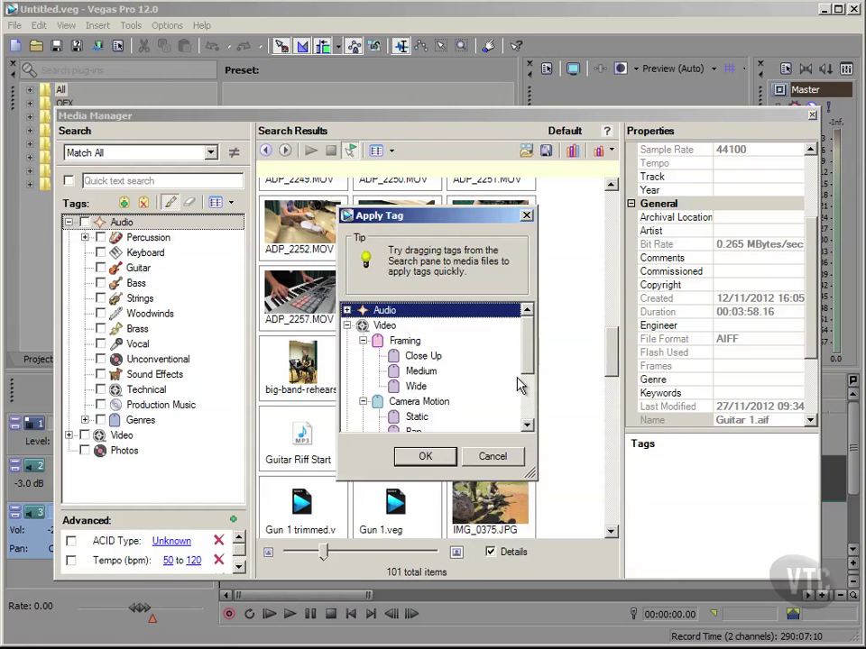
{"action": "left_click_drag", "start_coordinate": [526, 368], "coordinate": [536, 325]}
{"action": "left_click", "coordinate": [347, 325]}
{"action": "left_click", "coordinate": [347, 310]}
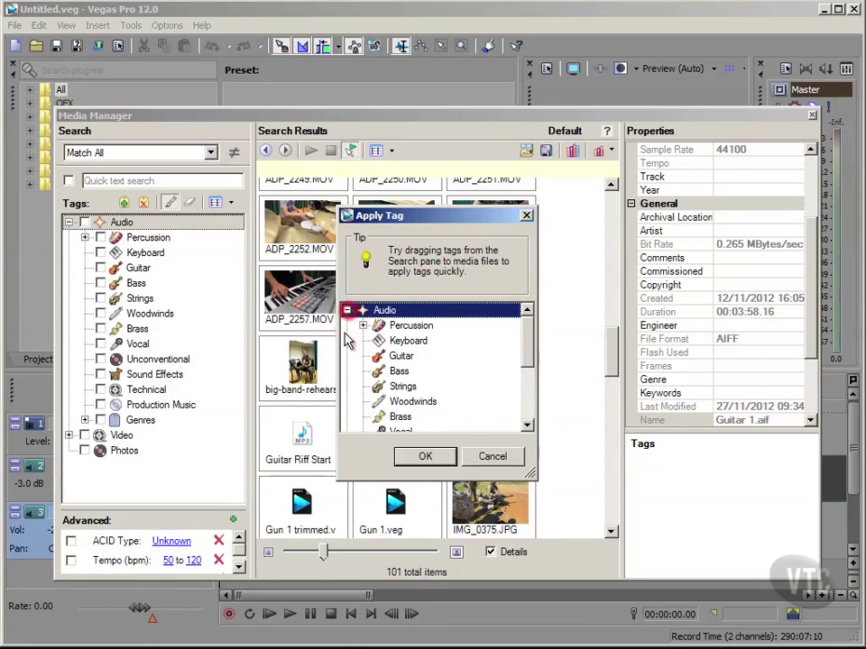
{"action": "left_click", "coordinate": [400, 354]}
{"action": "left_click", "coordinate": [427, 456]}
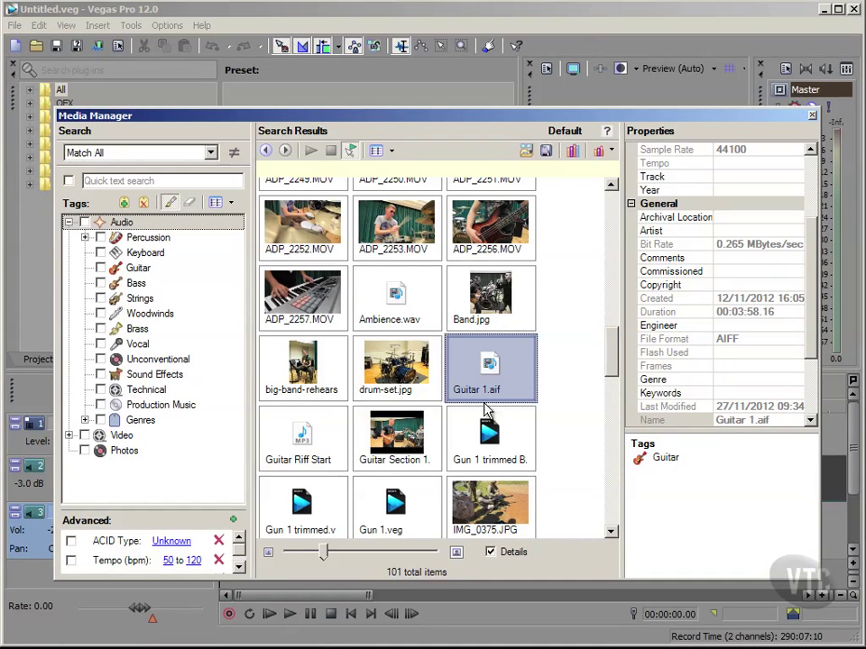
{"action": "left_click", "coordinate": [101, 269]}
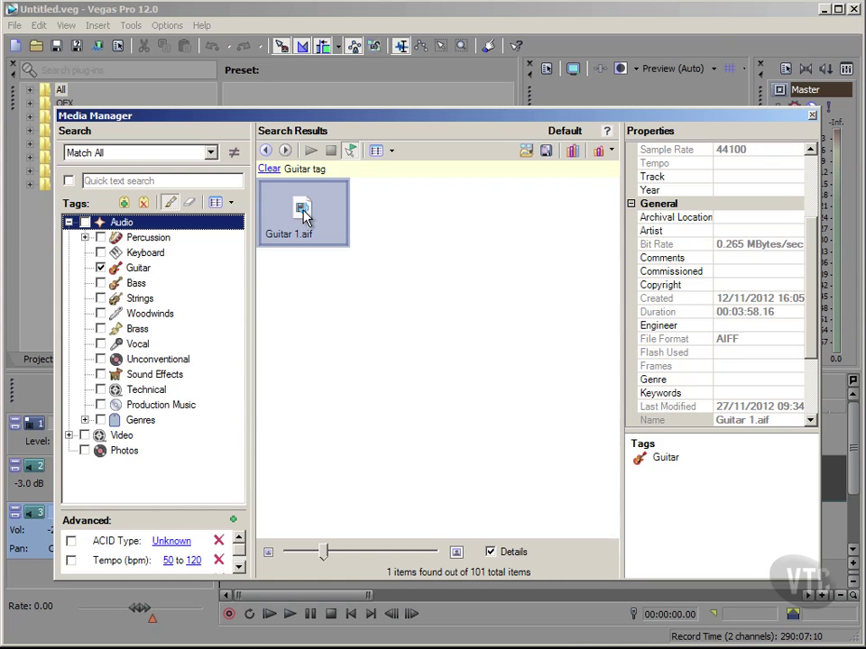
{"action": "left_click", "coordinate": [100, 268]}
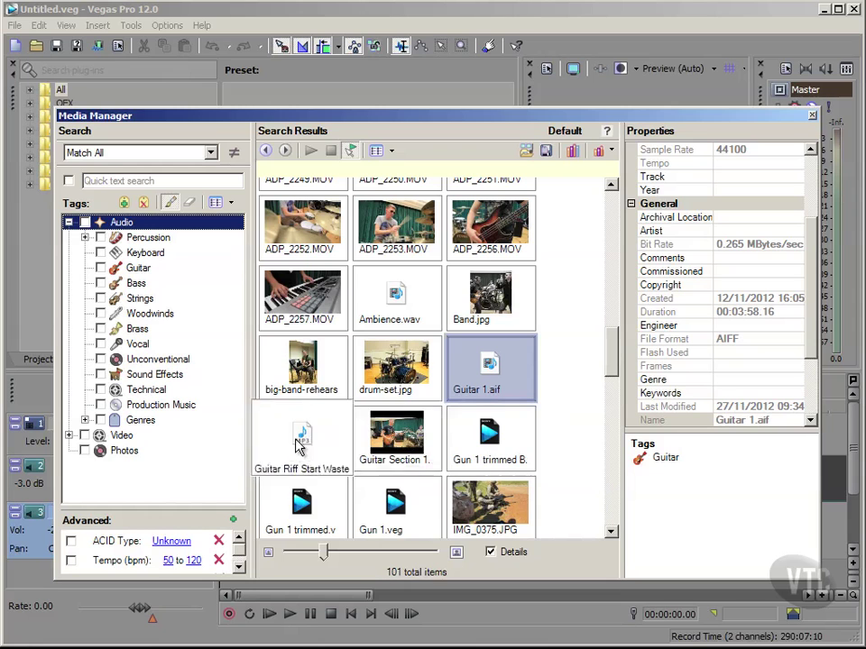
- Select and preview Guitar Riff Start Wasted Tension.mp3 in the media library
{"action": "mouse_move", "coordinate": [300, 447]}
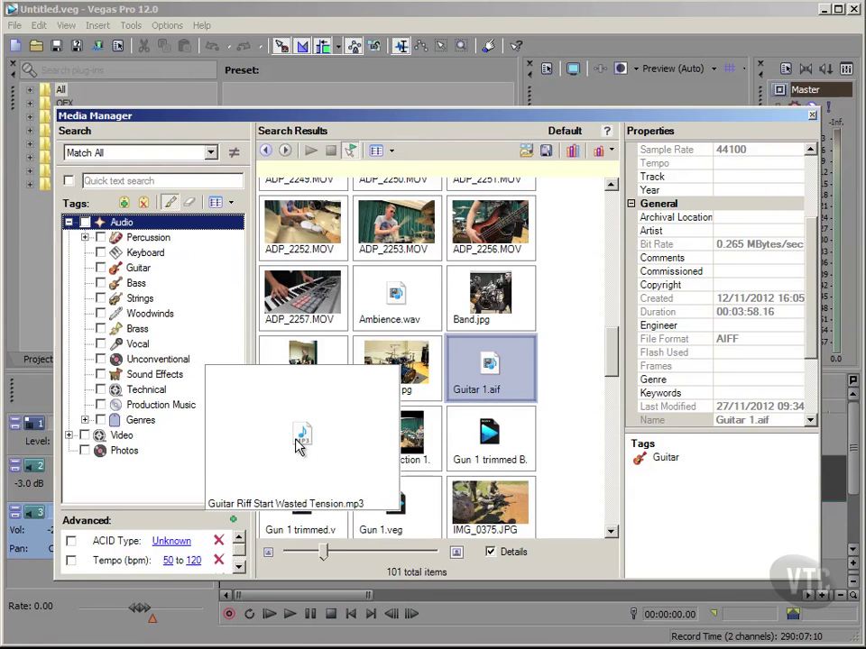
{"action": "left_click_drag", "start_coordinate": [299, 446], "coordinate": [270, 438]}
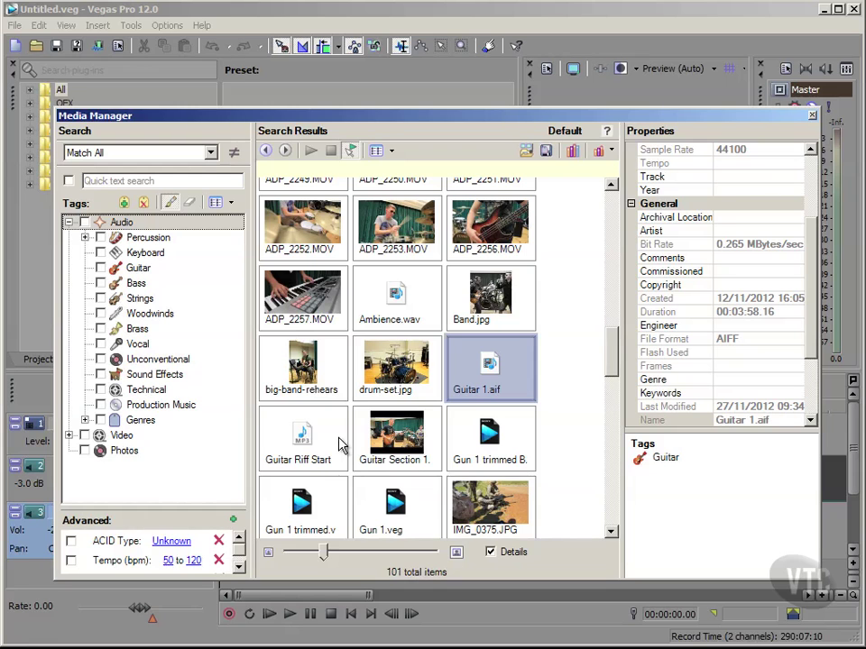
{"action": "left_click", "coordinate": [288, 430]}
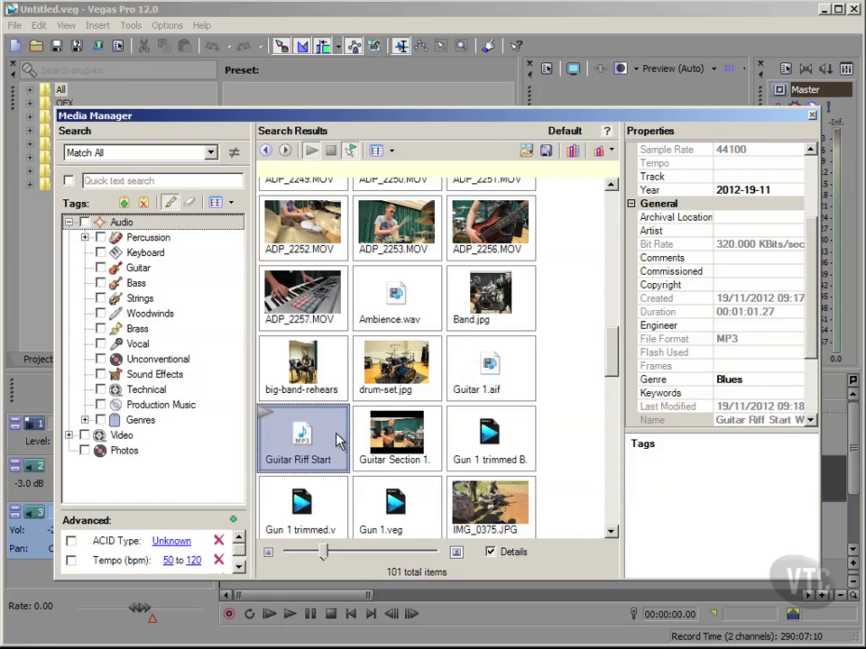
{"action": "left_click_drag", "start_coordinate": [288, 430], "coordinate": [230, 347]}
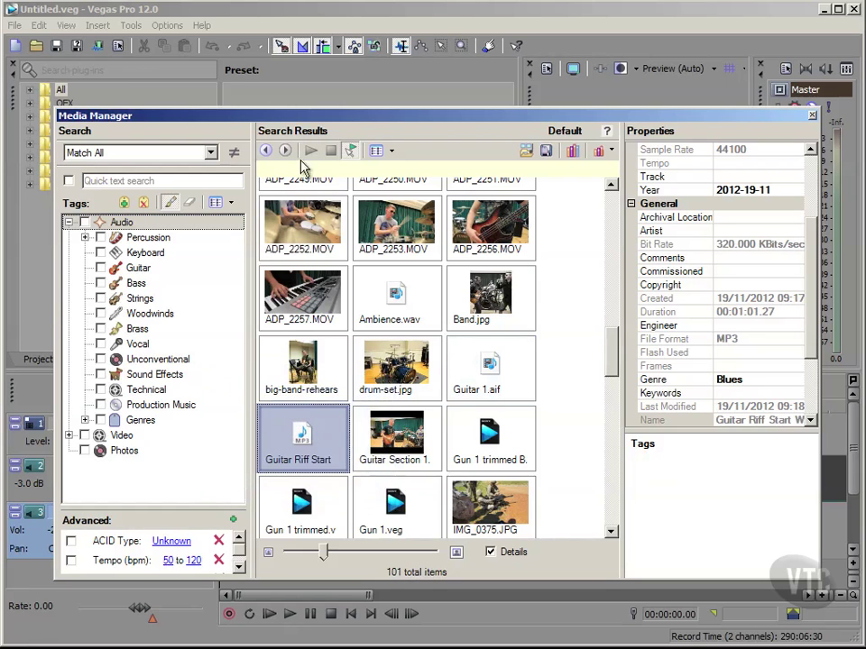
{"action": "mouse_move", "coordinate": [304, 446]}
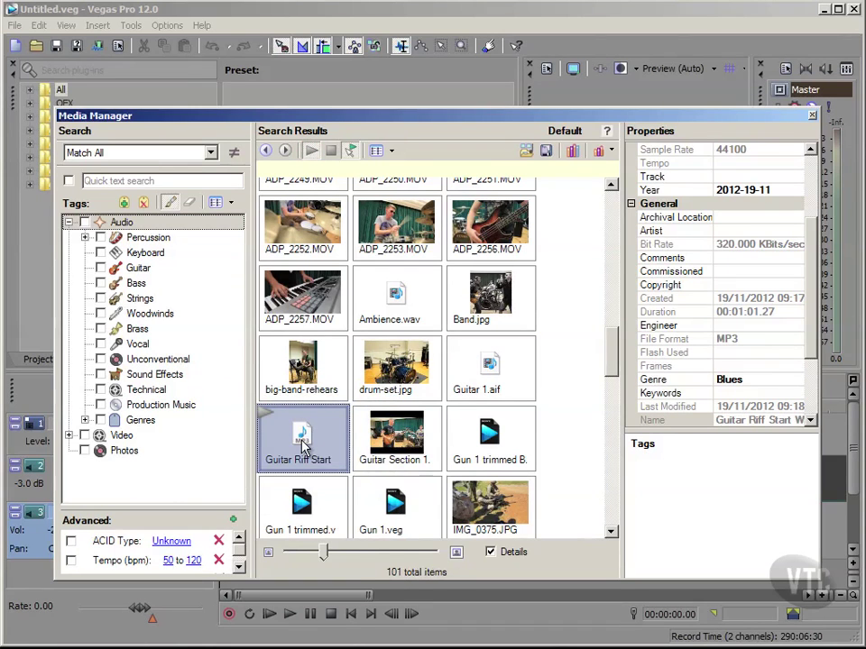
{"action": "left_click_drag", "start_coordinate": [304, 446], "coordinate": [305, 448]}
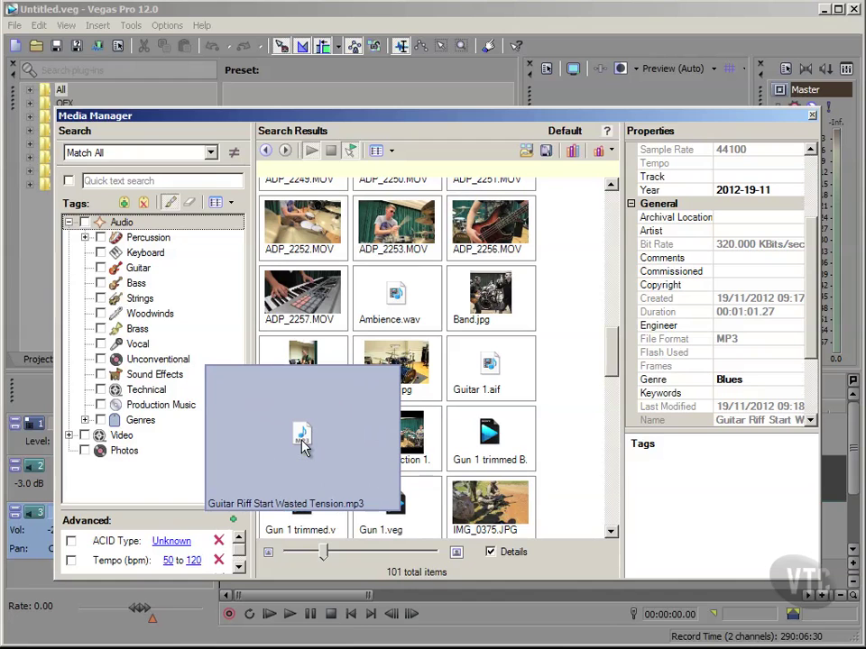
{"action": "left_click_drag", "start_coordinate": [303, 448], "coordinate": [300, 434]}
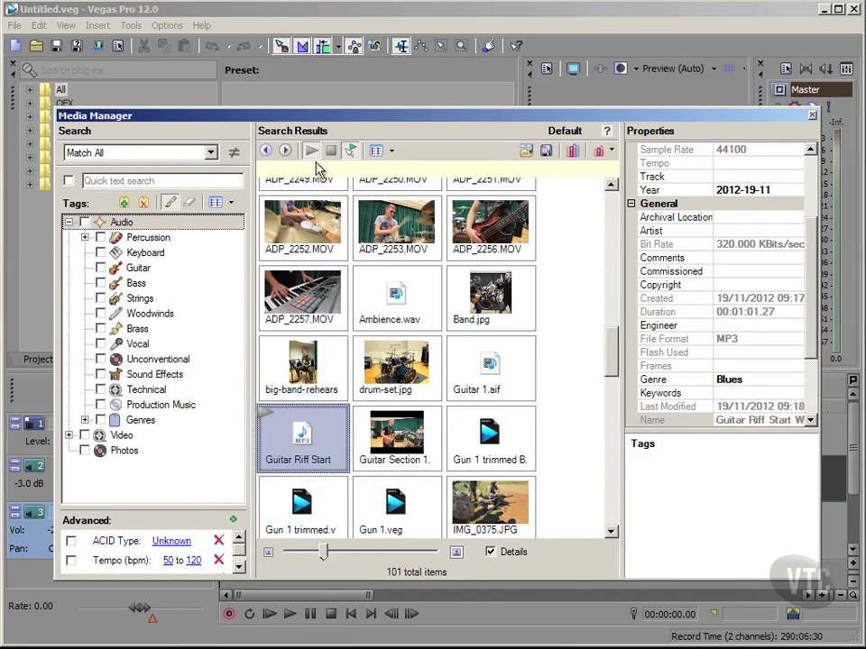
- Apply the Guitar tag to Guitar Riff Start Wasted Tension.mp3
{"action": "right_click", "coordinate": [301, 433]}
{"action": "left_click", "coordinate": [321, 459]}
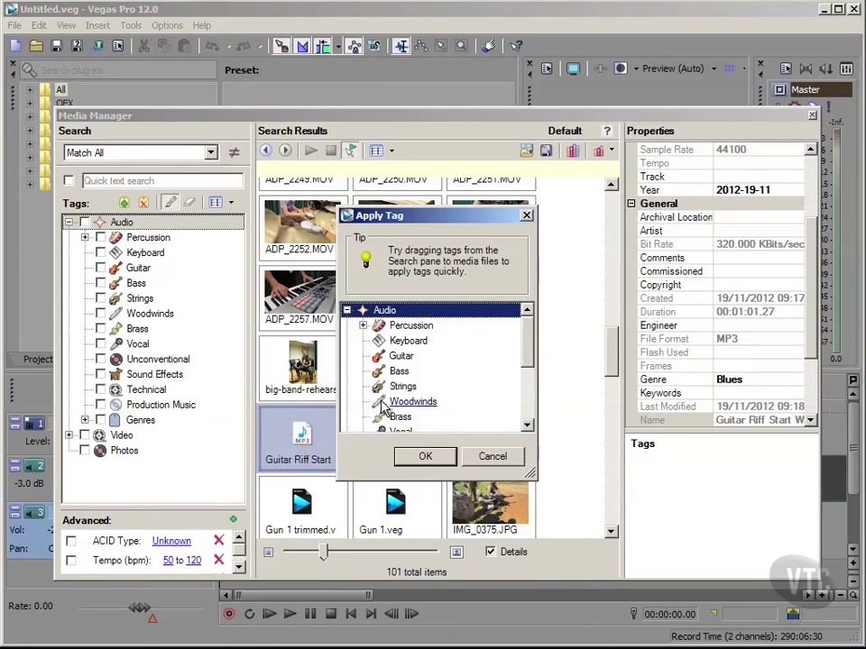
{"action": "left_click", "coordinate": [381, 356]}
{"action": "left_click", "coordinate": [426, 457]}
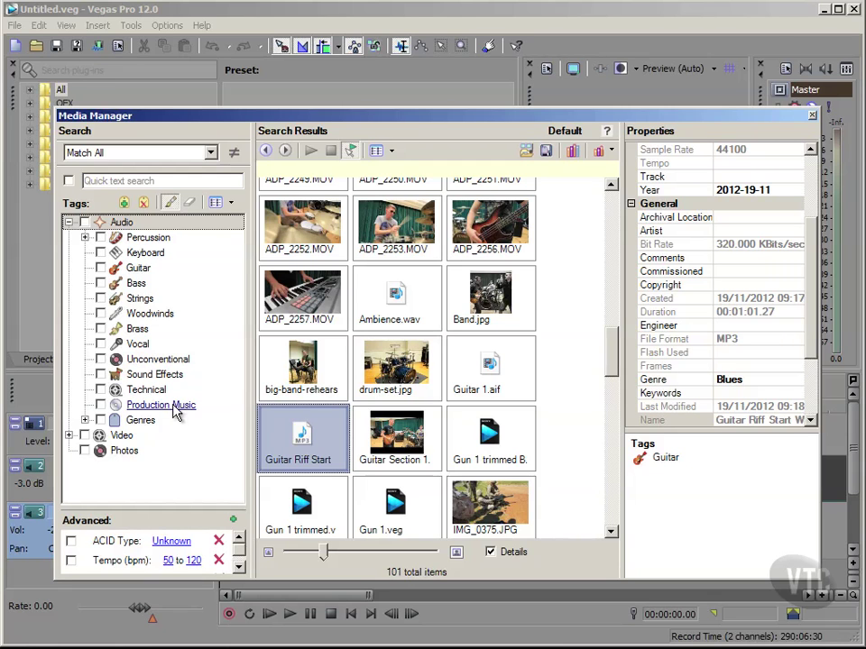
- Add the Production Music tag to Guitar Riff Start Wasted Tension.mp3
{"action": "right_click", "coordinate": [291, 439]}
{"action": "left_click", "coordinate": [323, 467]}
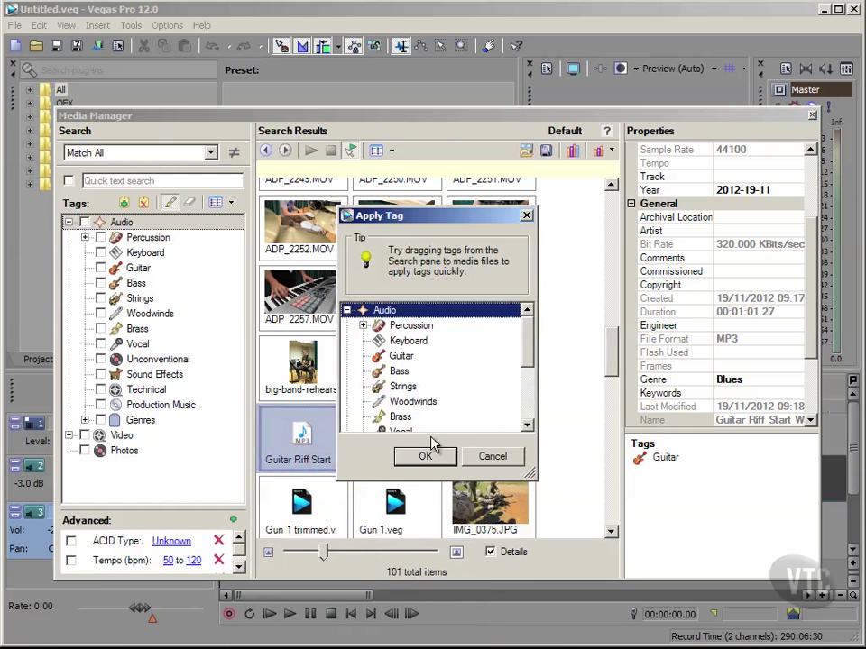
{"action": "left_click_drag", "start_coordinate": [527, 356], "coordinate": [531, 396]}
{"action": "left_click", "coordinate": [449, 388]}
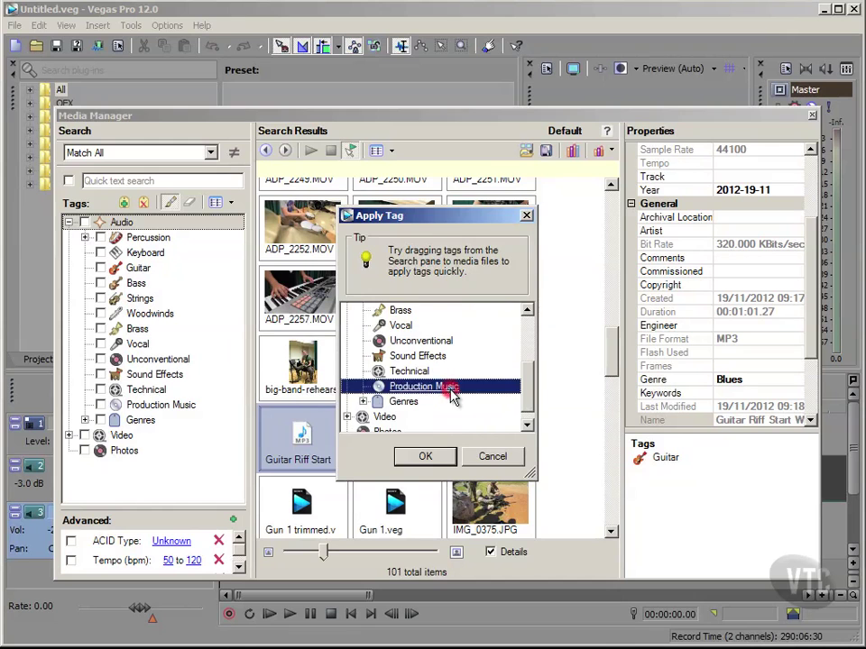
{"action": "left_click", "coordinate": [433, 457]}
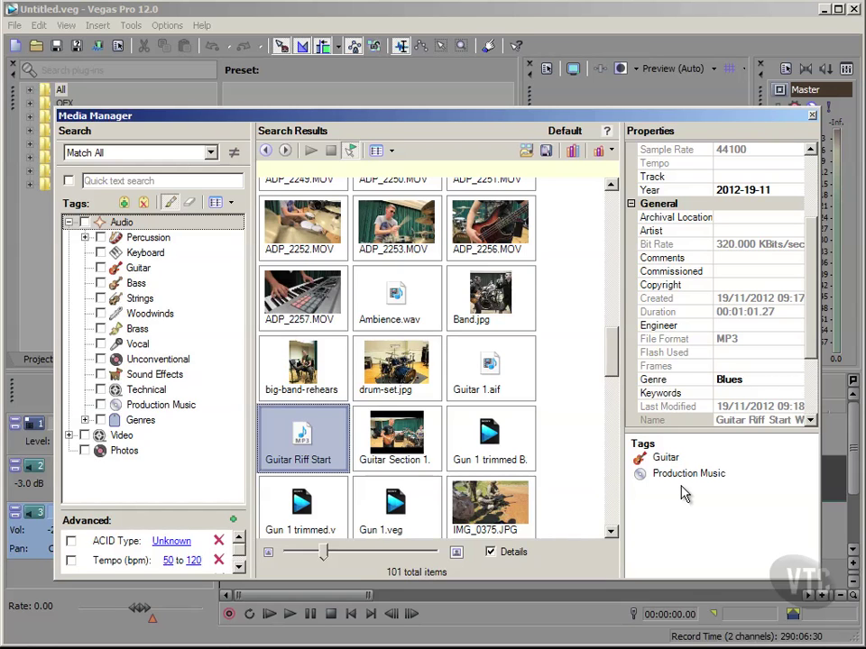
- Filter the library by the Guitar tag, switch to filtering by Production Music, and clear that filter
{"action": "left_click", "coordinate": [100, 268]}
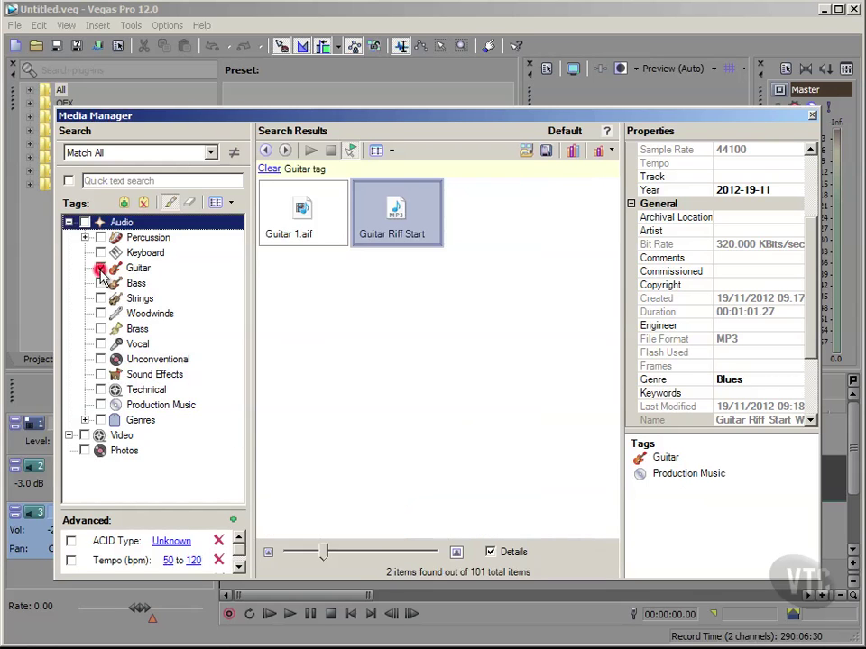
{"action": "left_click", "coordinate": [374, 292]}
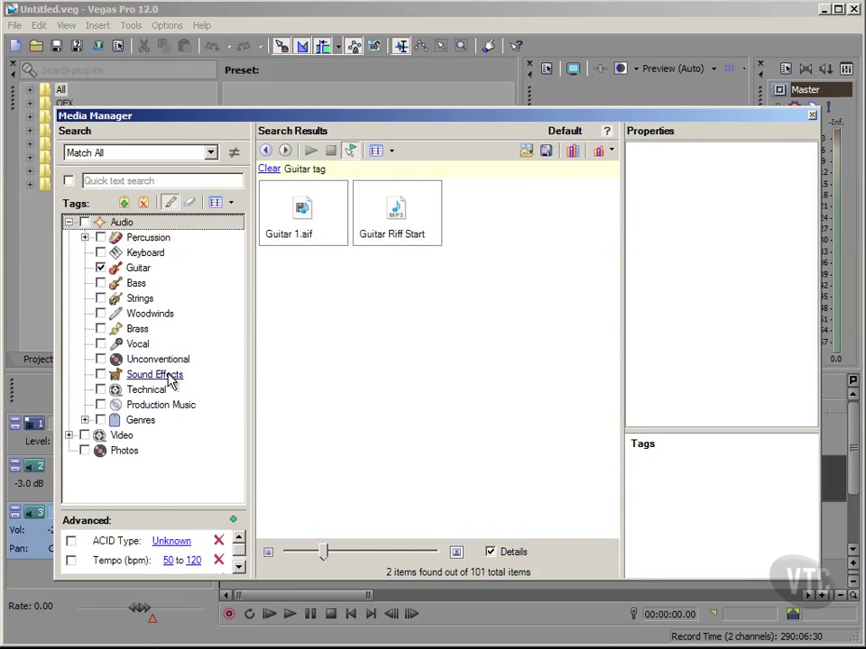
{"action": "left_click", "coordinate": [166, 407]}
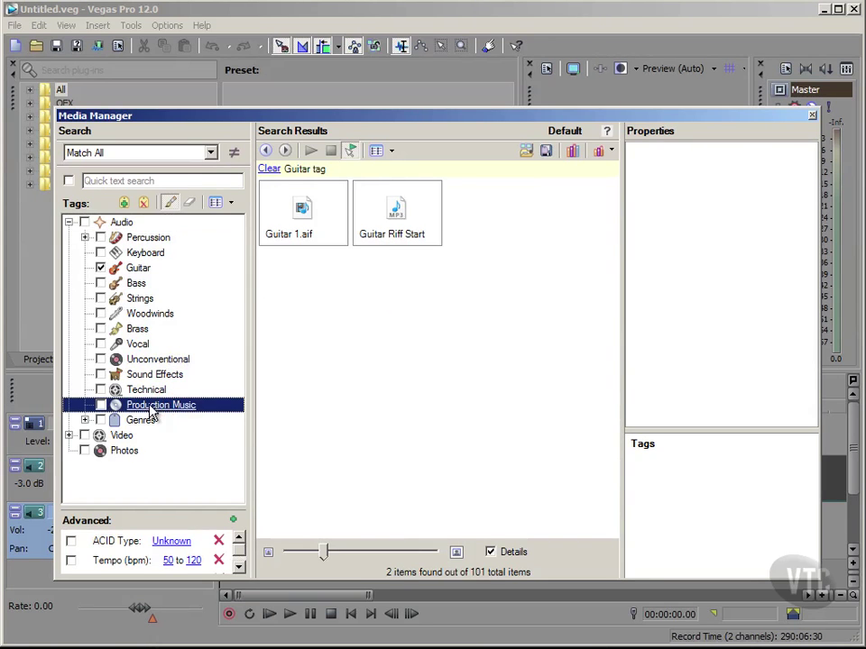
{"action": "left_click", "coordinate": [100, 405]}
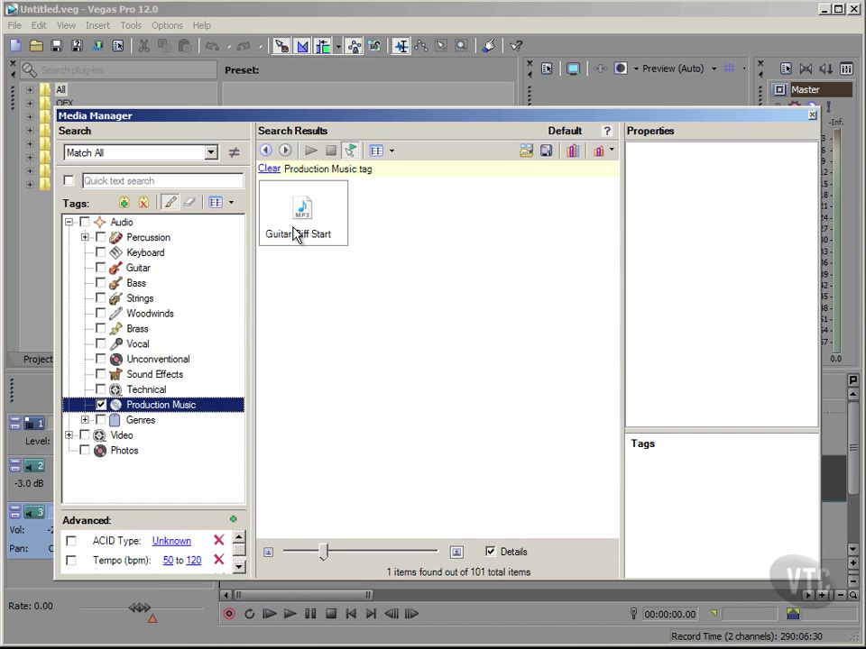
{"action": "left_click", "coordinate": [100, 405]}
- Filter by the Guitar tag, inspect the guitar riff MP3's properties and tags, widen the Properties pane, and clear the filter
{"action": "left_click", "coordinate": [100, 268]}
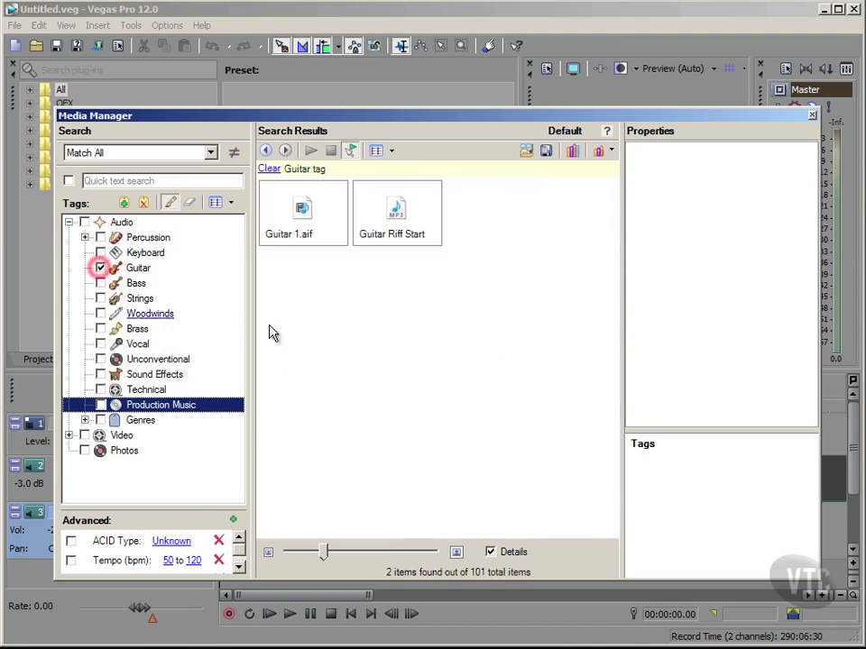
{"action": "left_click", "coordinate": [370, 210]}
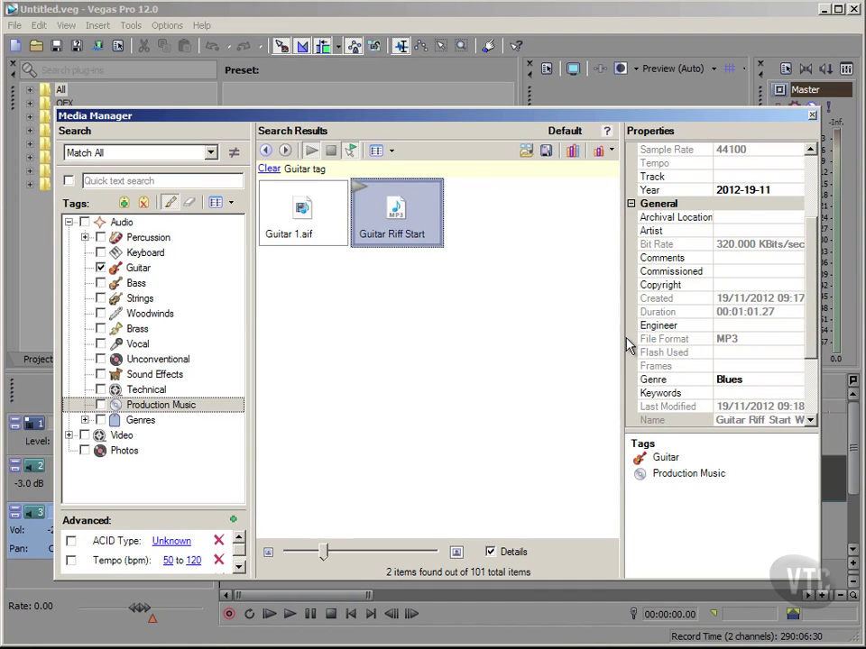
{"action": "left_click_drag", "start_coordinate": [629, 345], "coordinate": [602, 346]}
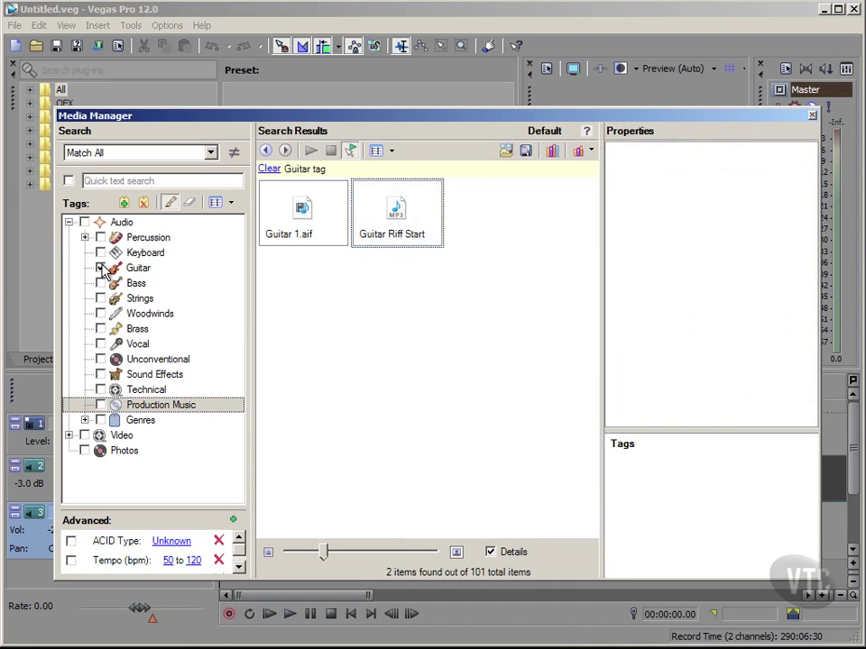
{"action": "left_click", "coordinate": [100, 267]}
- Collapse the Audio tag category and expand the Video tag category
{"action": "left_click", "coordinate": [69, 222]}
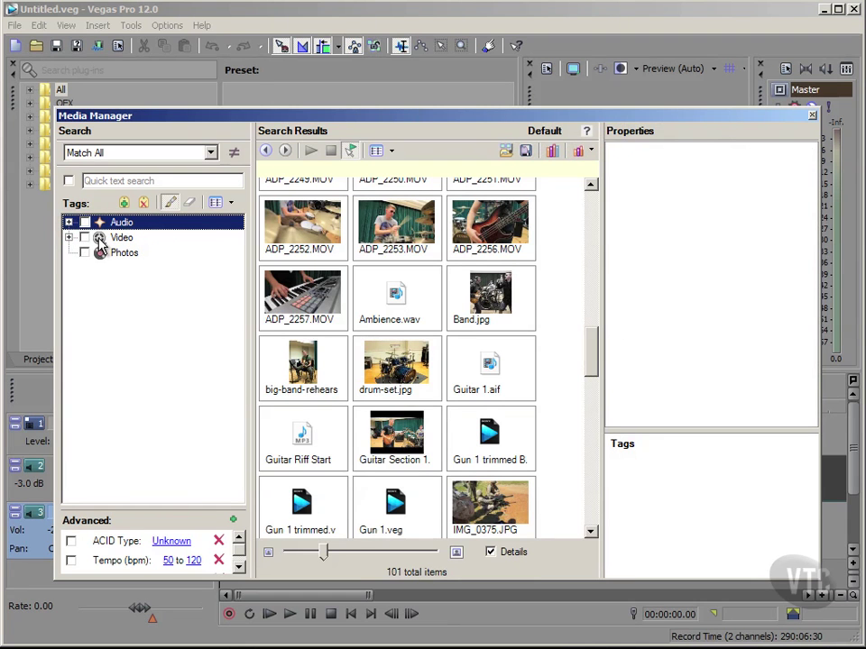
{"action": "left_click", "coordinate": [69, 237]}
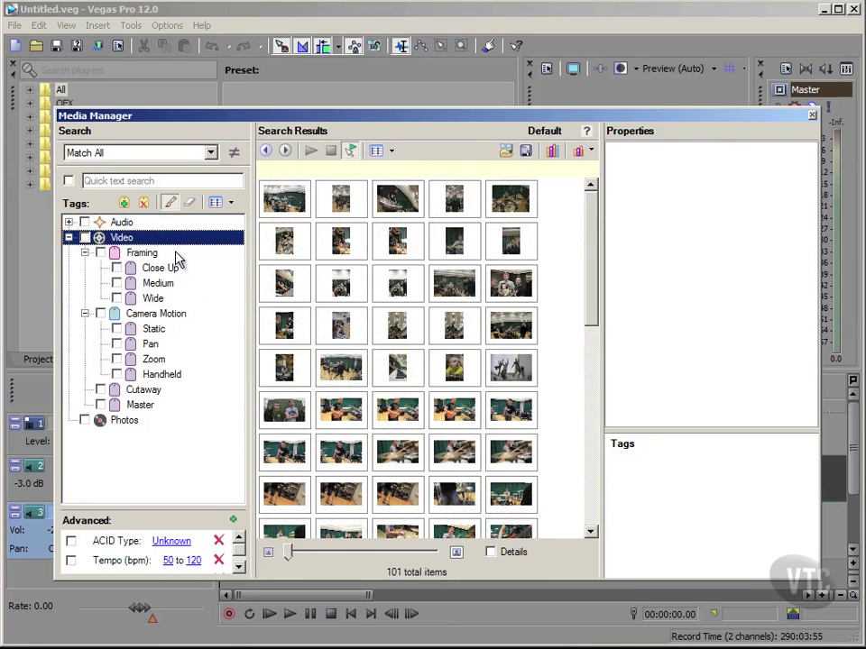